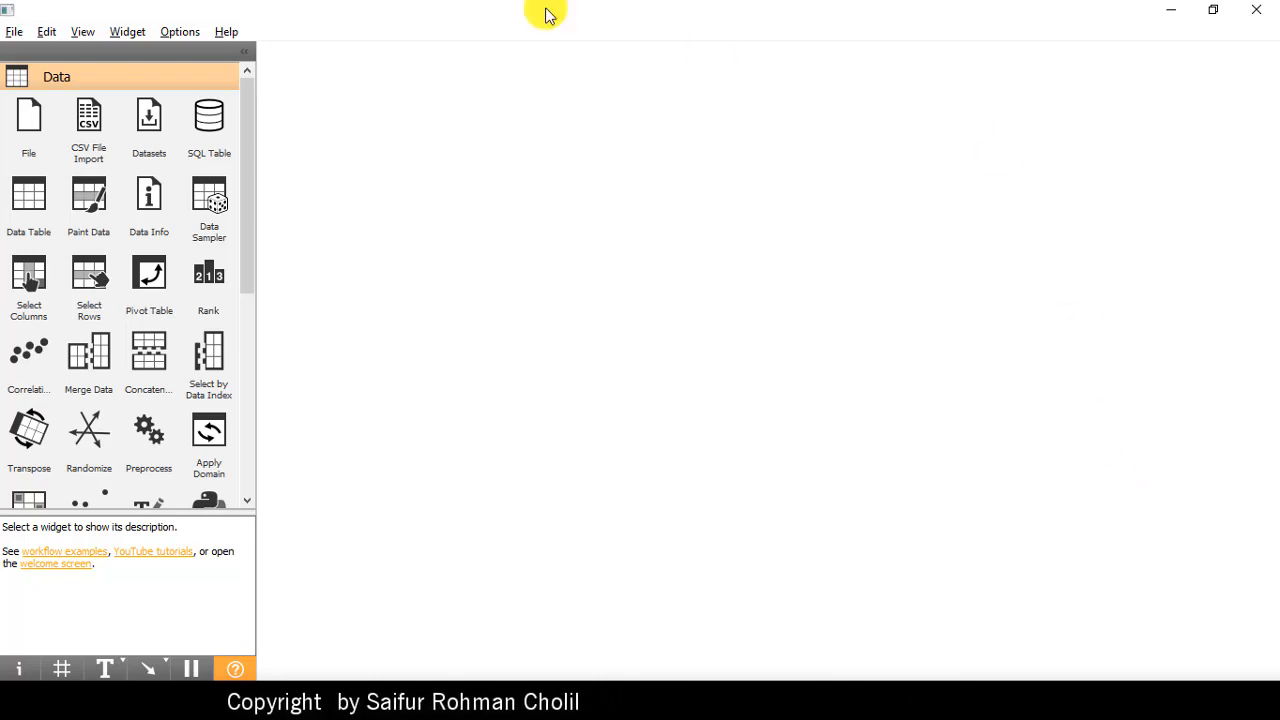
# Step: Place a File widget on the empty canvas, removing the extra duplicate
pyautogui.click(38, 115)
pyautogui.click(38, 115)
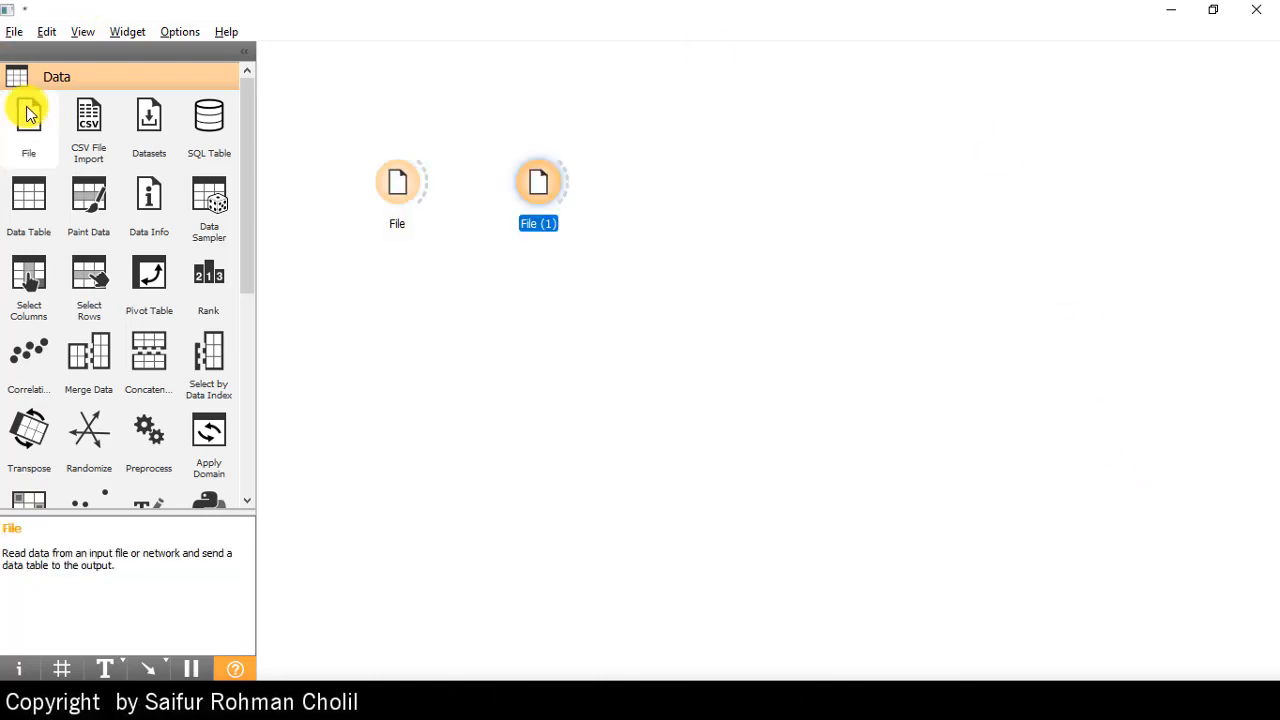
pyautogui.press('Delete')
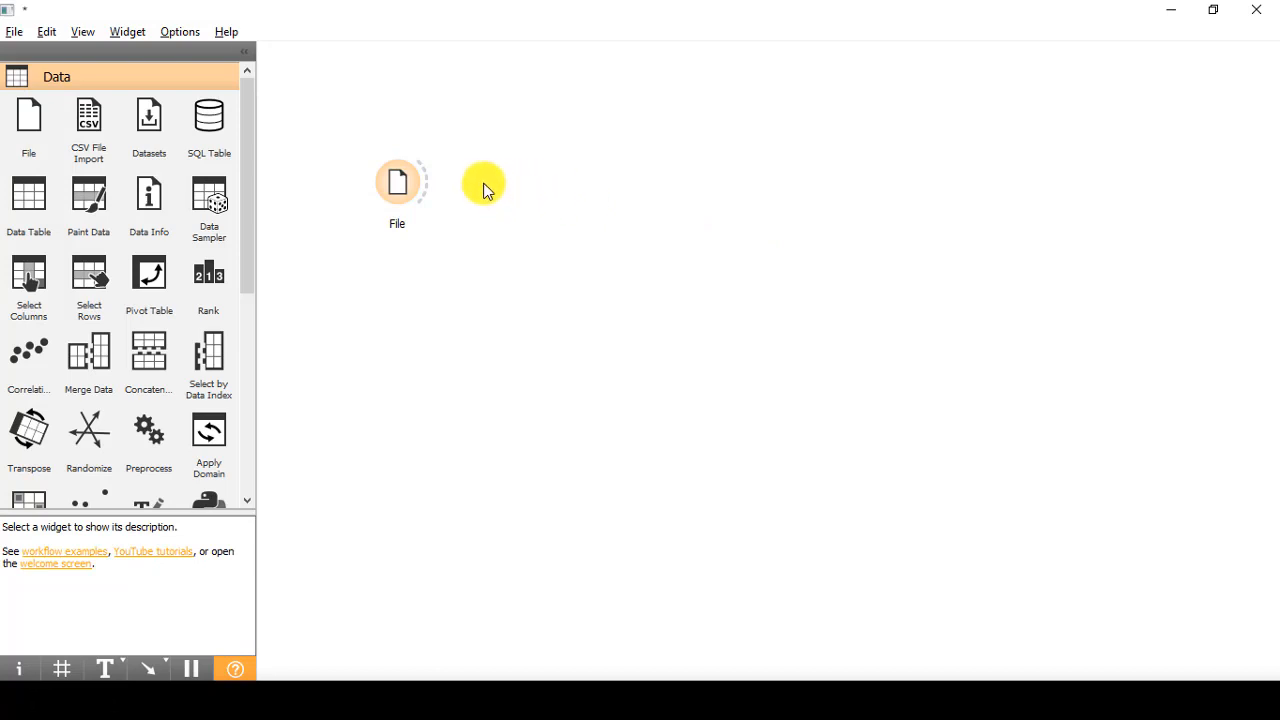
# Step: Load the housing.tab documentation dataset into the File widget and look over its columns
pyautogui.doubleClick(391, 186)
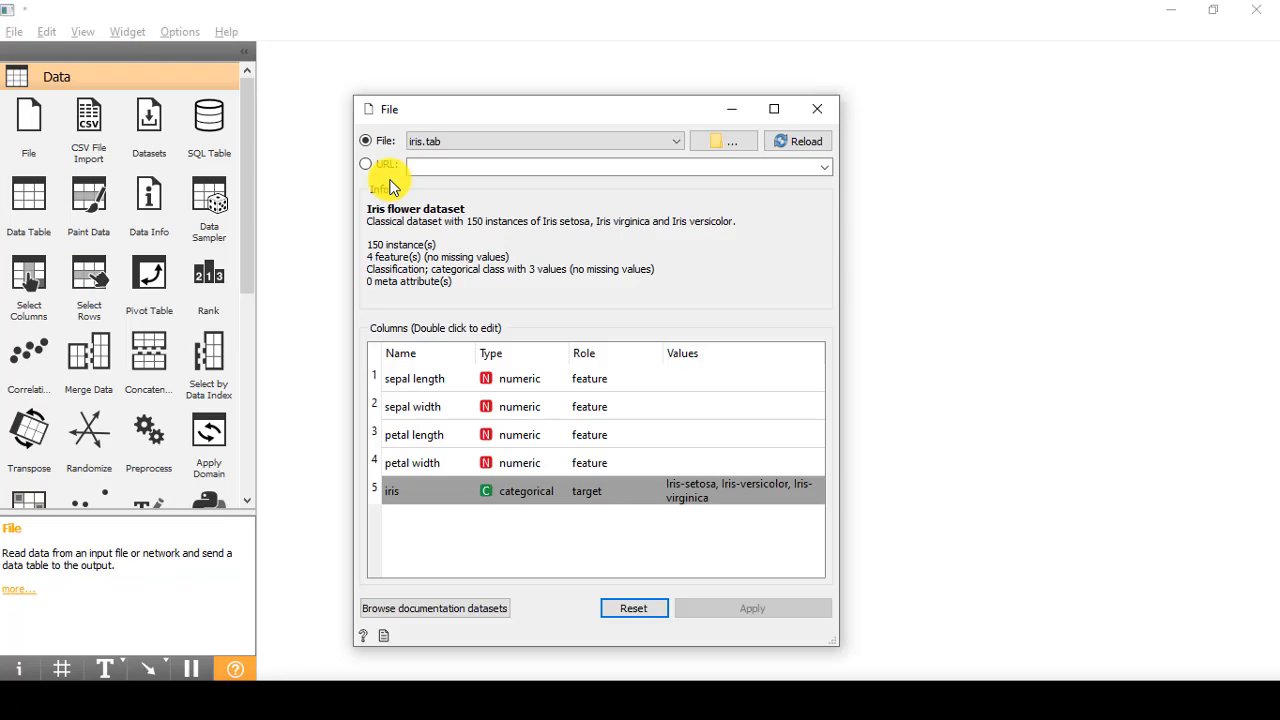
pyautogui.click(436, 612)
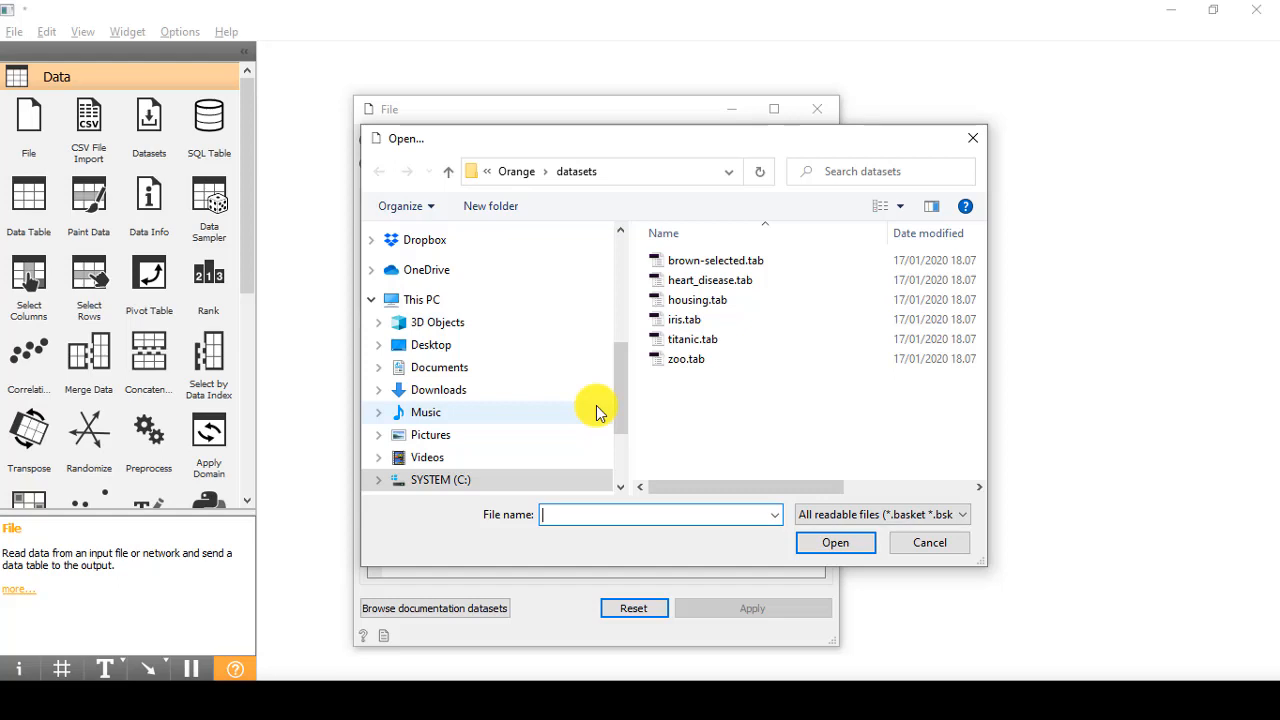
pyautogui.click(698, 306)
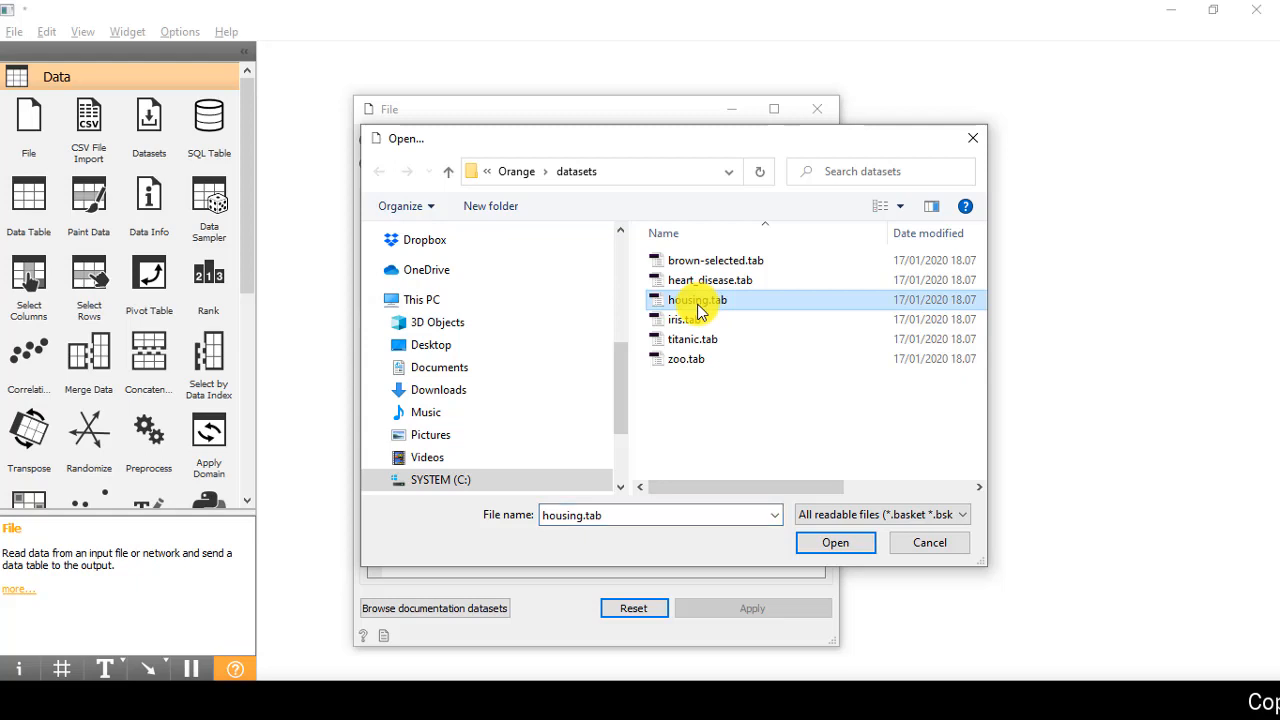
pyautogui.click(836, 542)
pyautogui.scroll(-2, 614, 480)
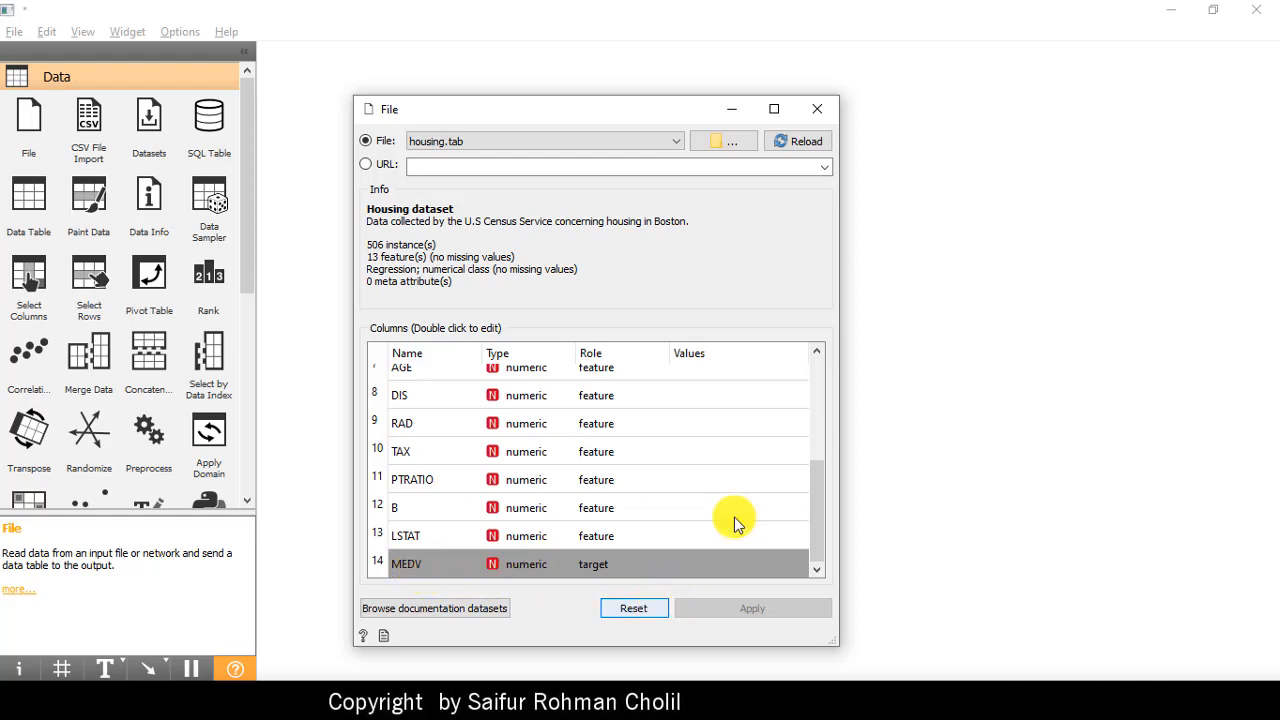
pyautogui.click(818, 109)
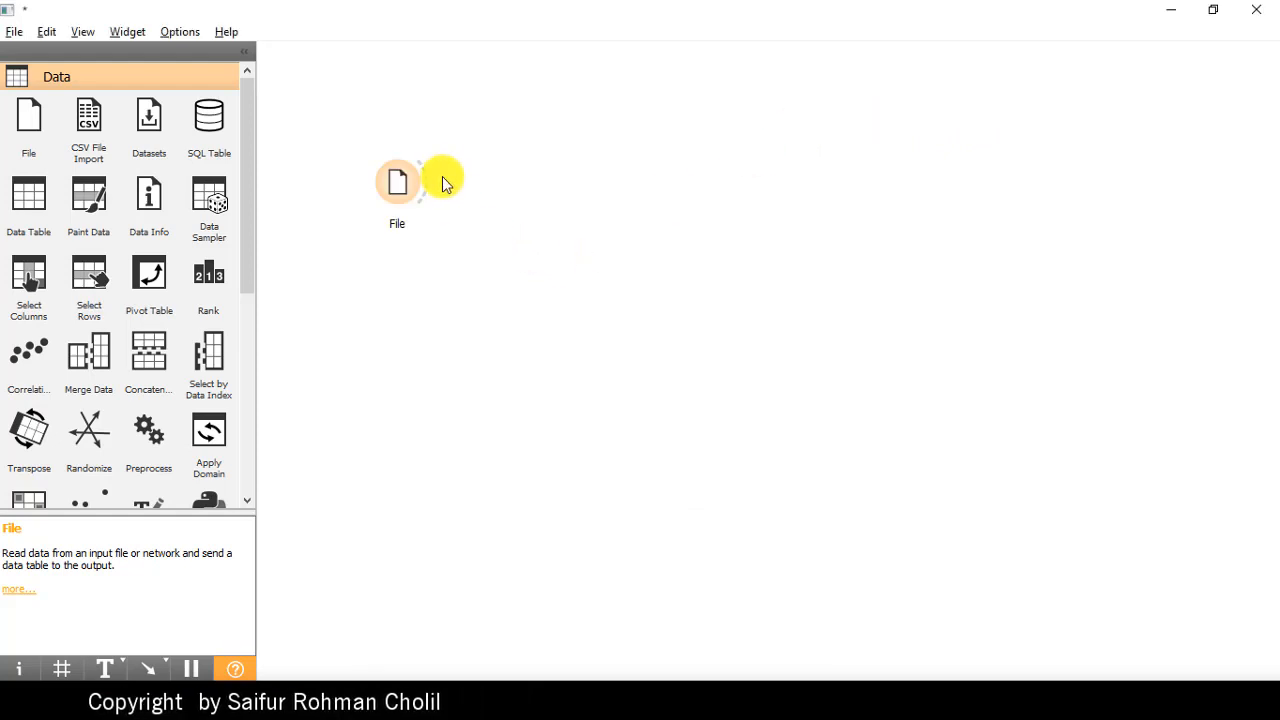
# Step: Attach a Data Table widget to the File widget's output and view the housing records in it
pyautogui.moveTo(423, 174); pyautogui.dragTo(498, 90)
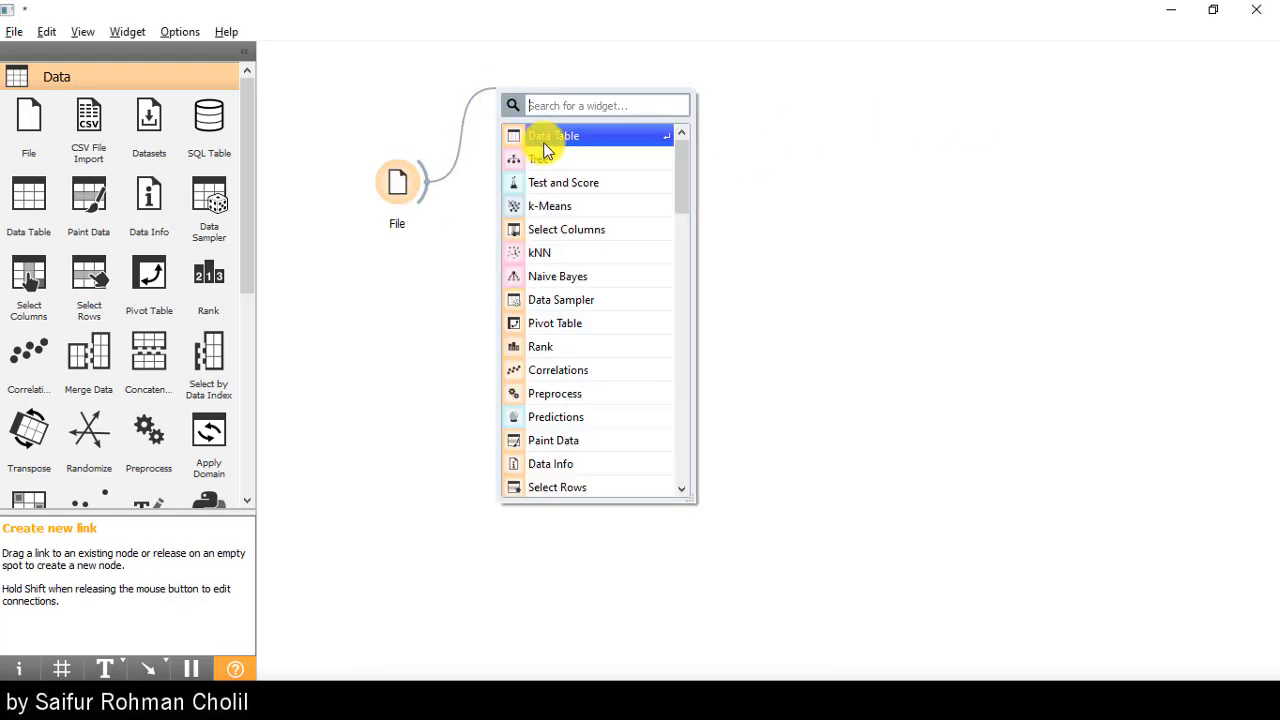
pyautogui.click(582, 137)
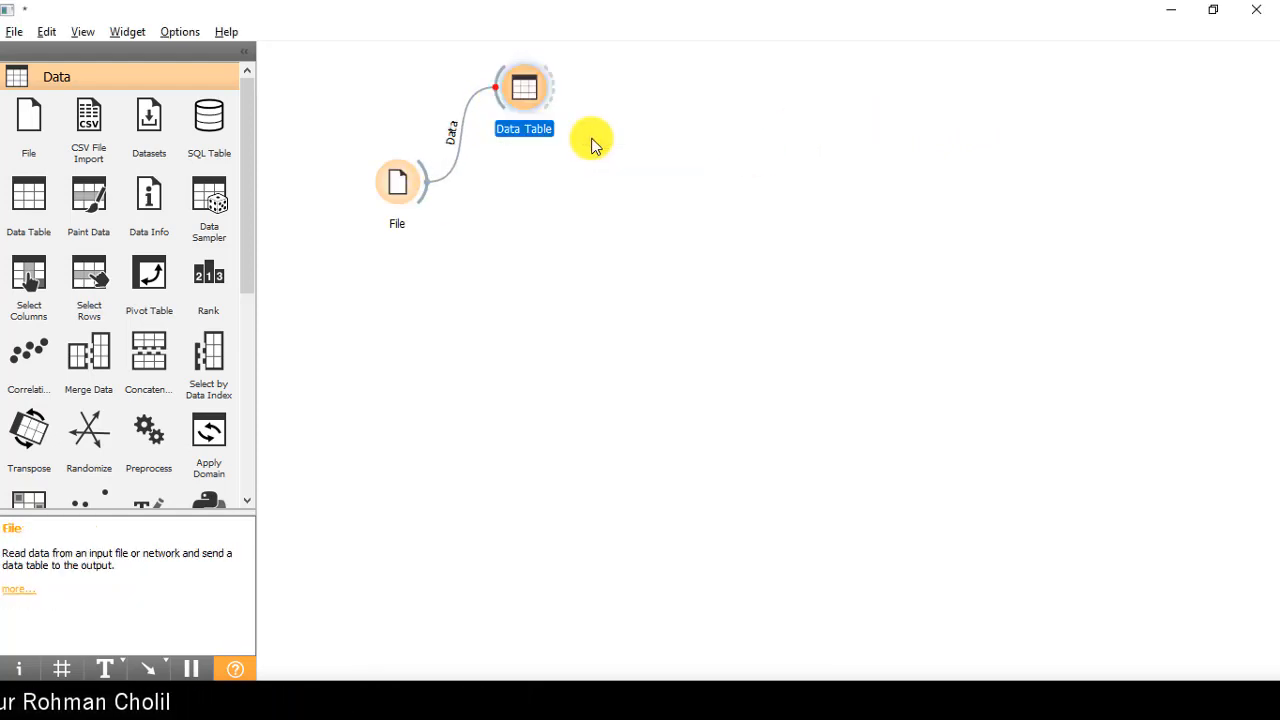
pyautogui.doubleClick(532, 94)
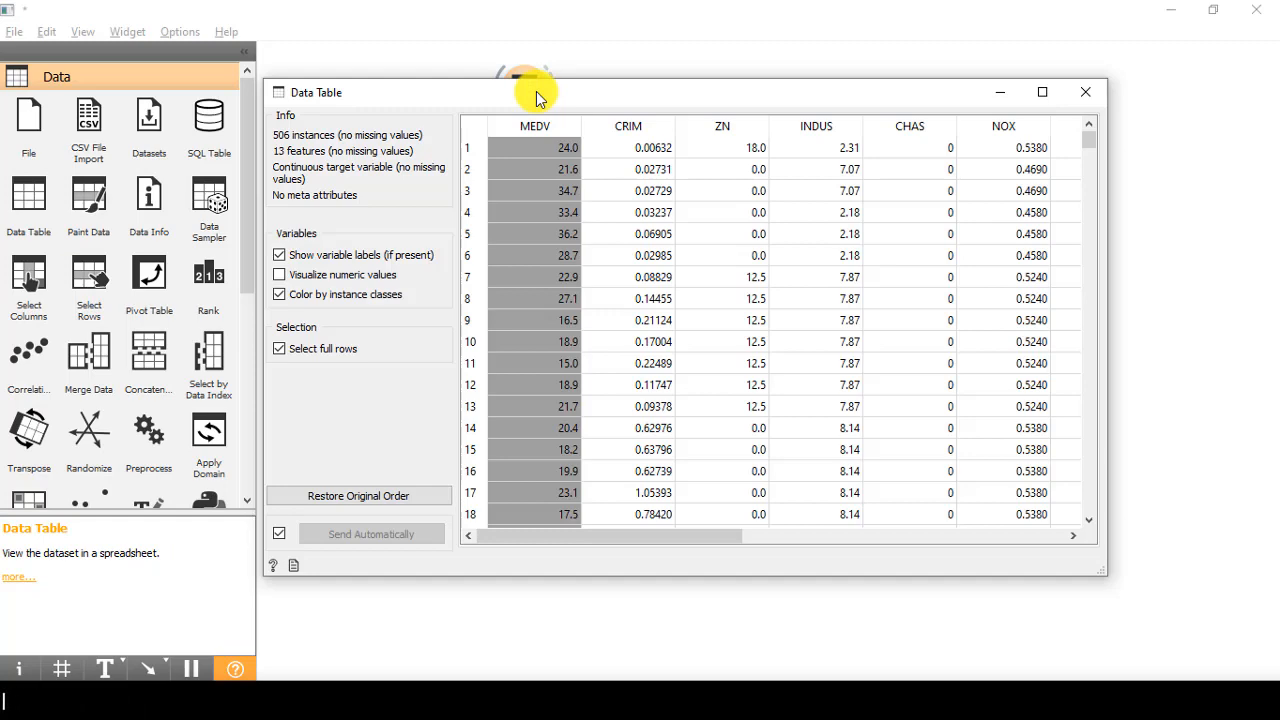
pyautogui.moveTo(706, 543); pyautogui.dragTo(602, 518)
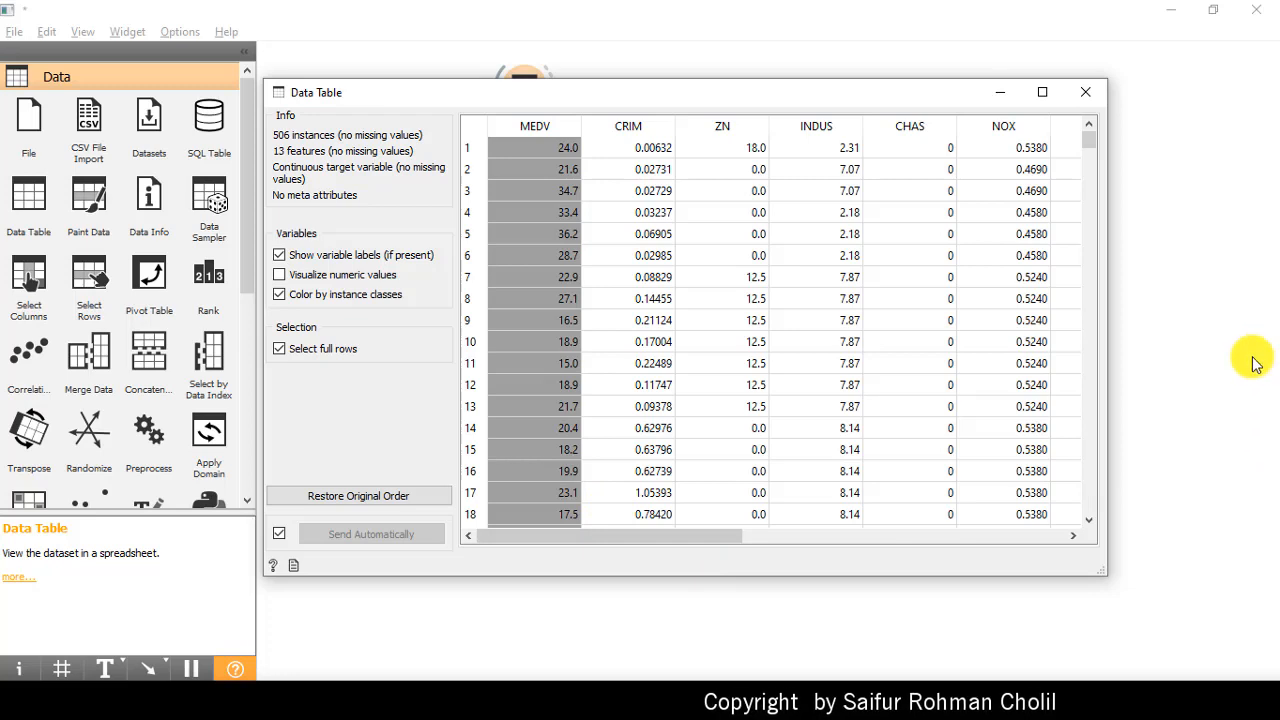
pyautogui.click(1090, 94)
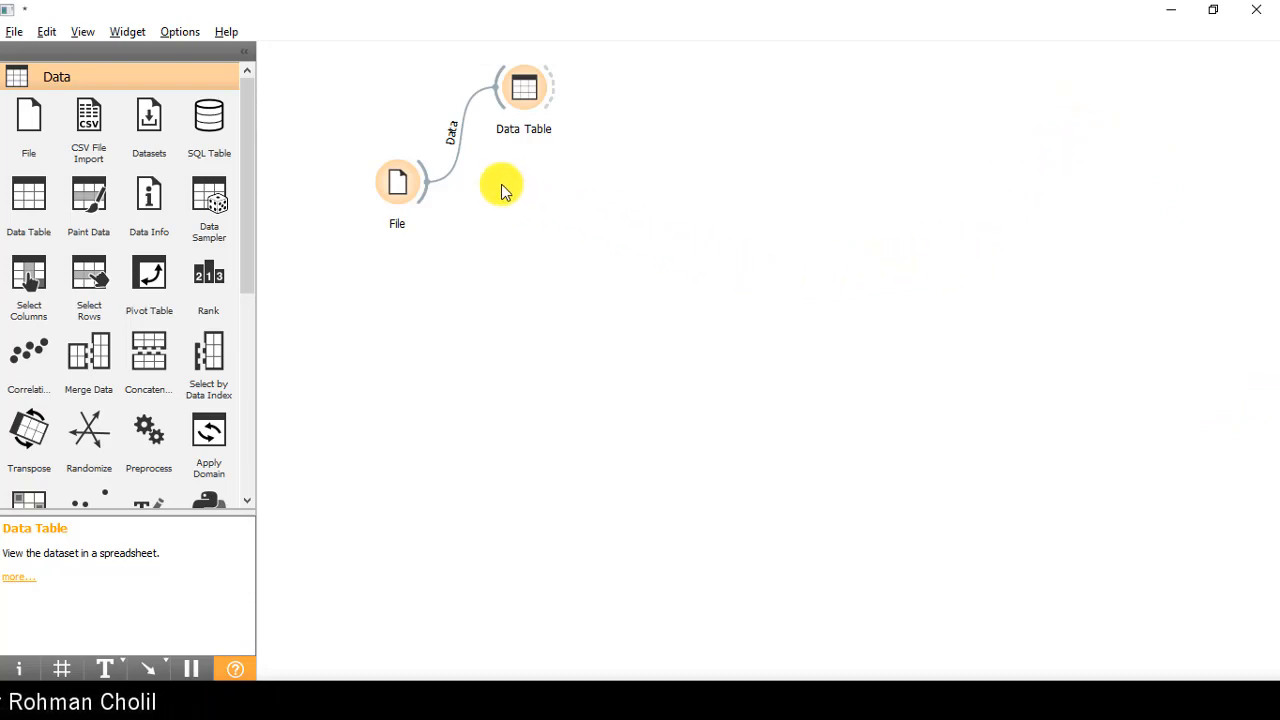
# Step: Attach a Data Sampler widget to the File widget's output, in line with it on the canvas
pyautogui.moveTo(425, 184); pyautogui.dragTo(614, 195)
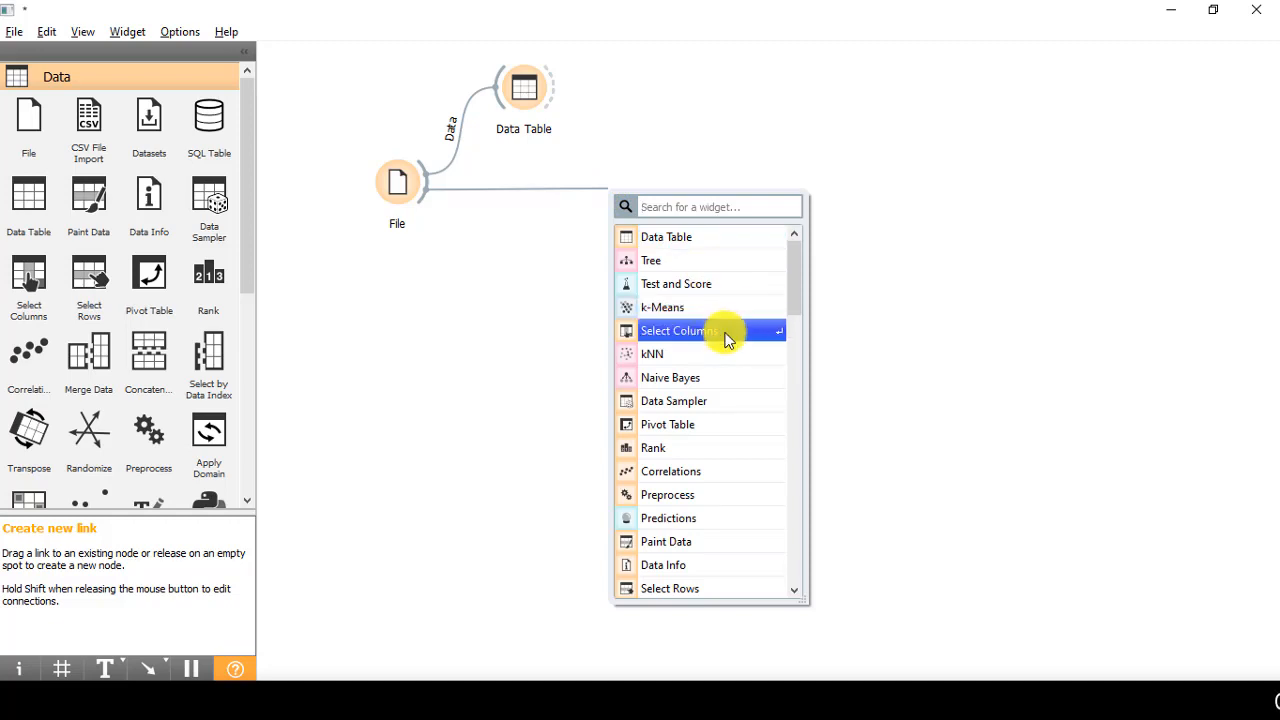
pyautogui.scroll(-2, 727, 340)
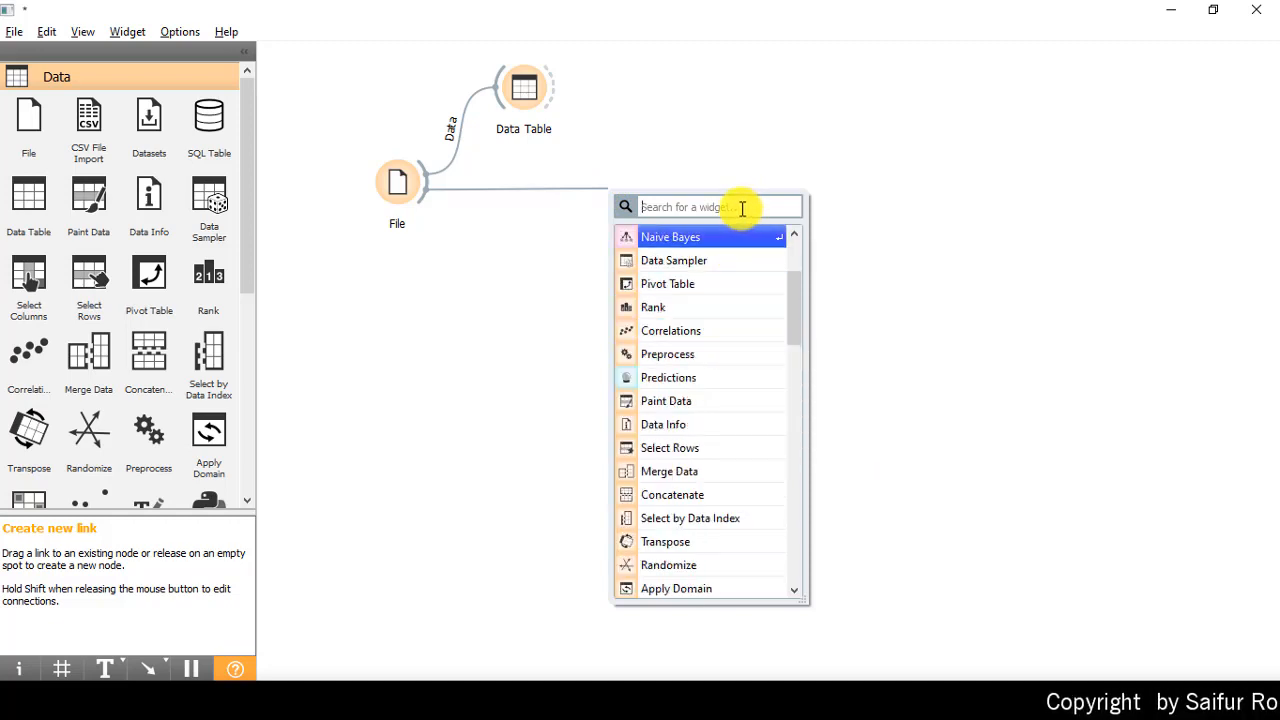
pyautogui.write('DATA')
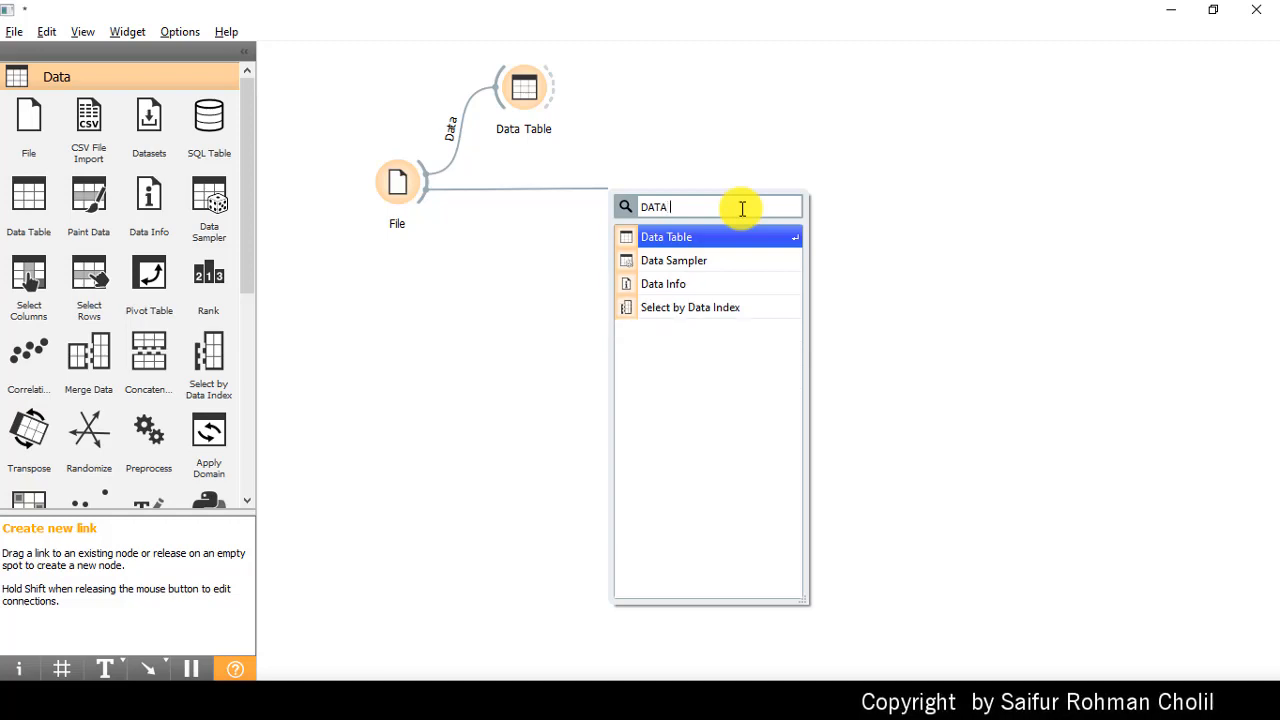
pyautogui.click(703, 259)
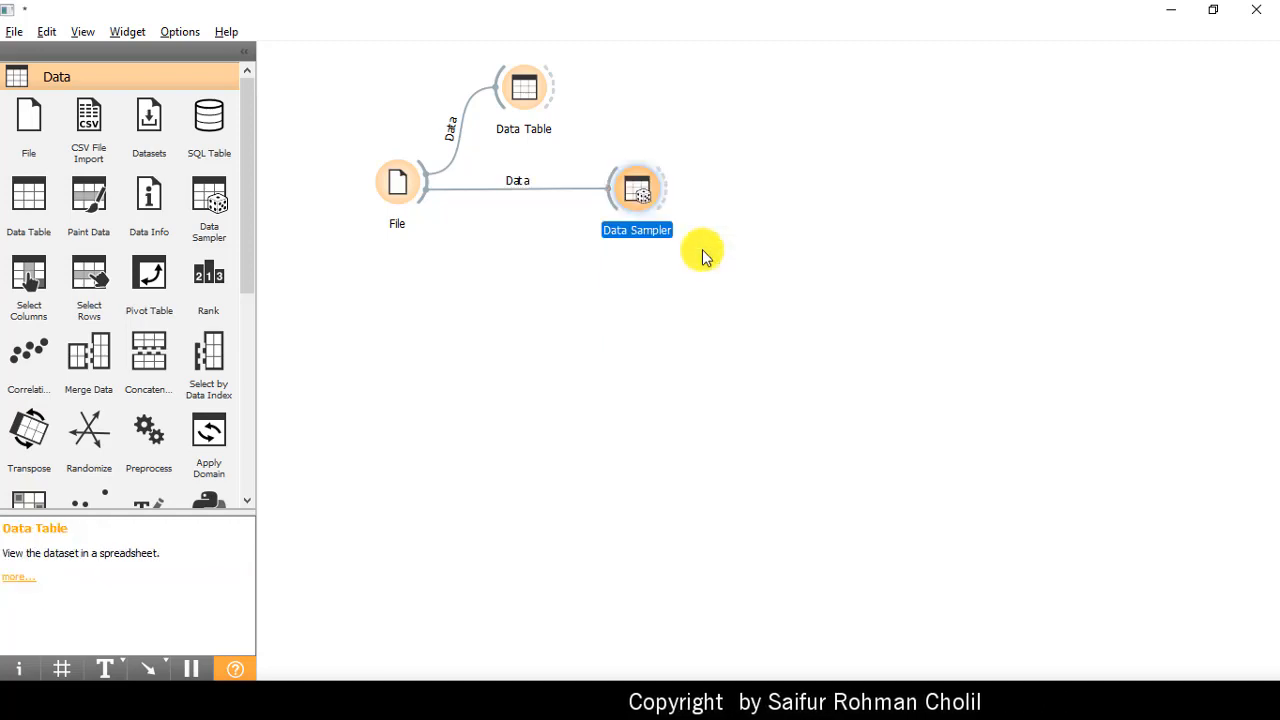
# Step: Set the Data Sampler's fixed proportion of data to 70 %
pyautogui.doubleClick(637, 186)
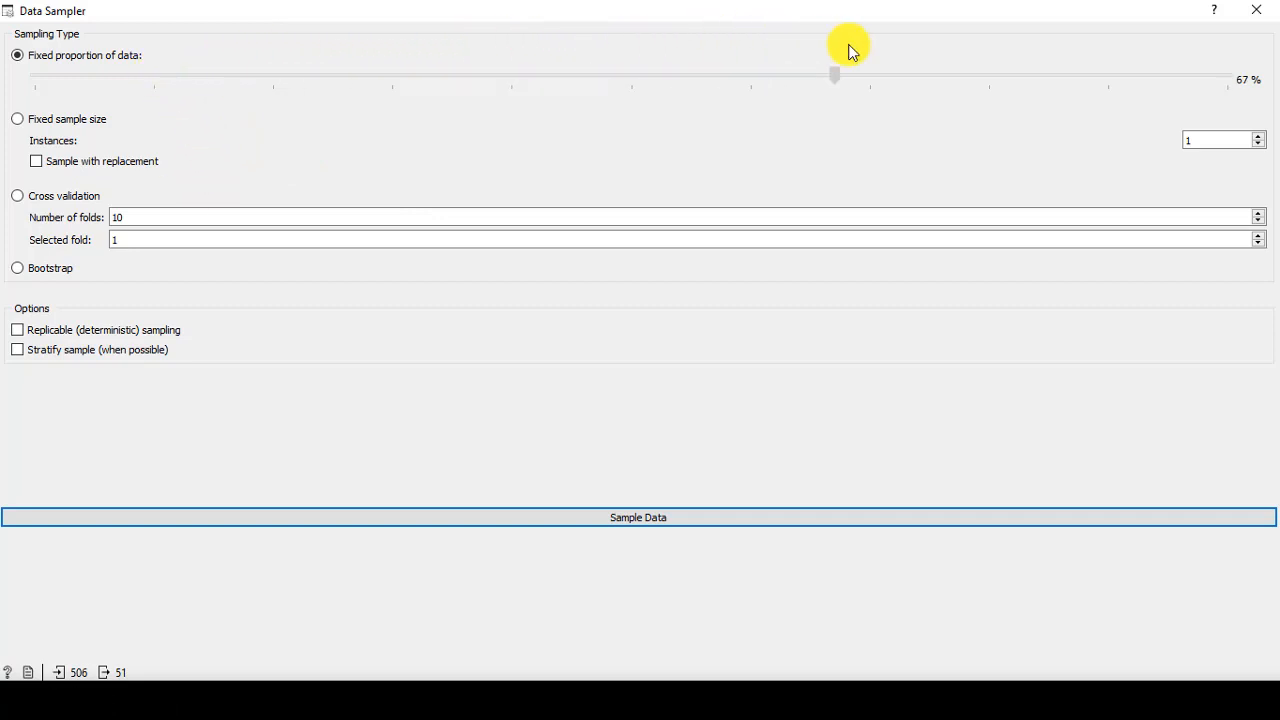
pyautogui.moveTo(891, 56); pyautogui.dragTo(877, 58)
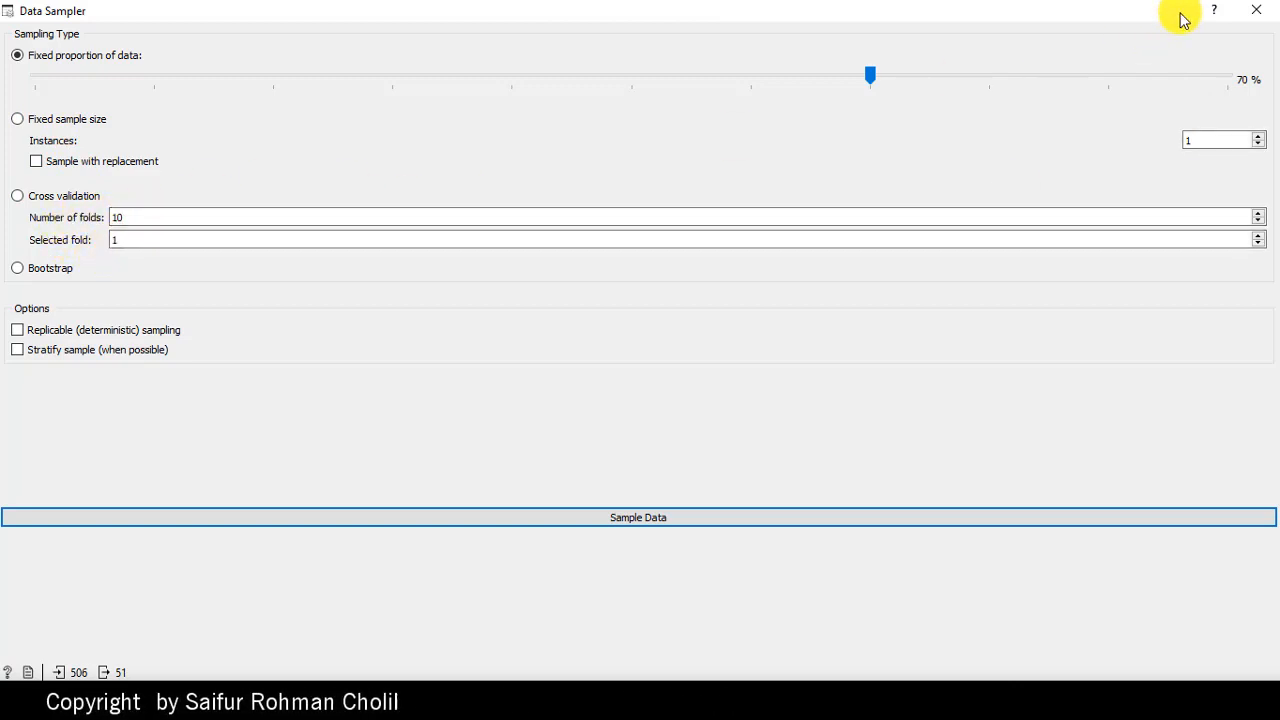
pyautogui.click(1263, 14)
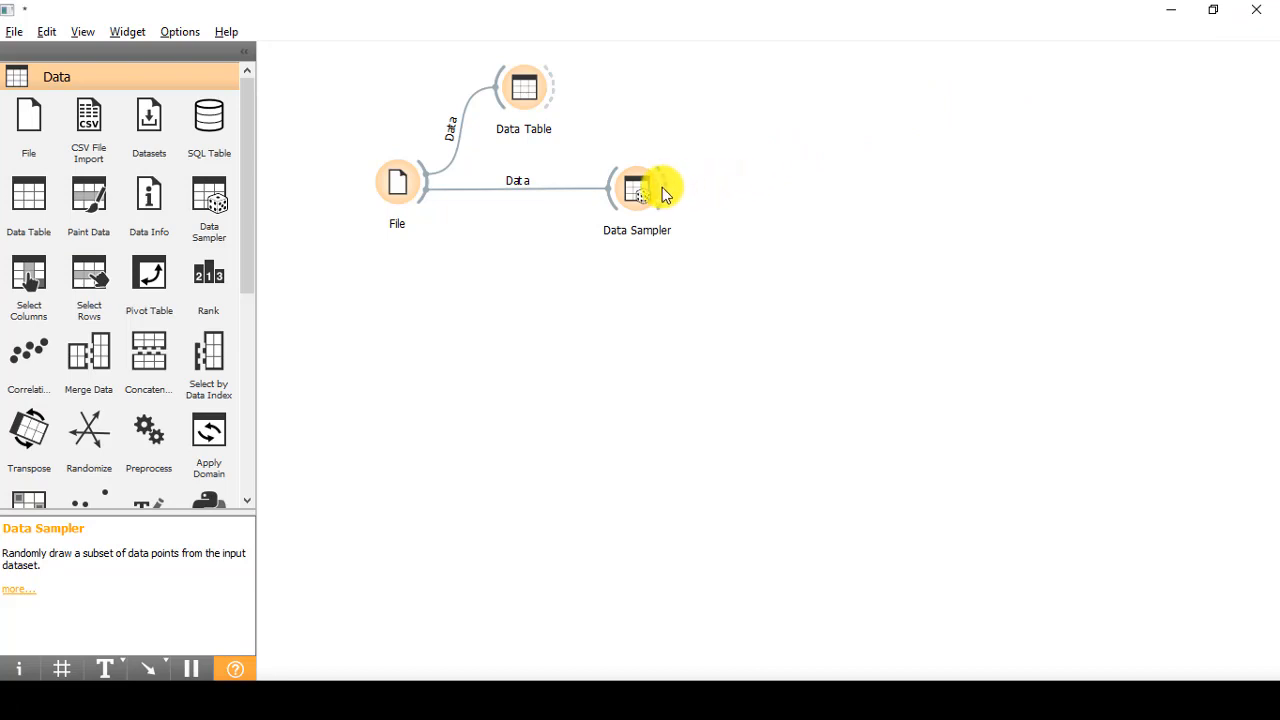
# Step: Attach an SVM widget to the Data Sampler's output and arrange it below and to the right of the sampler
pyautogui.moveTo(668, 190); pyautogui.dragTo(814, 196)
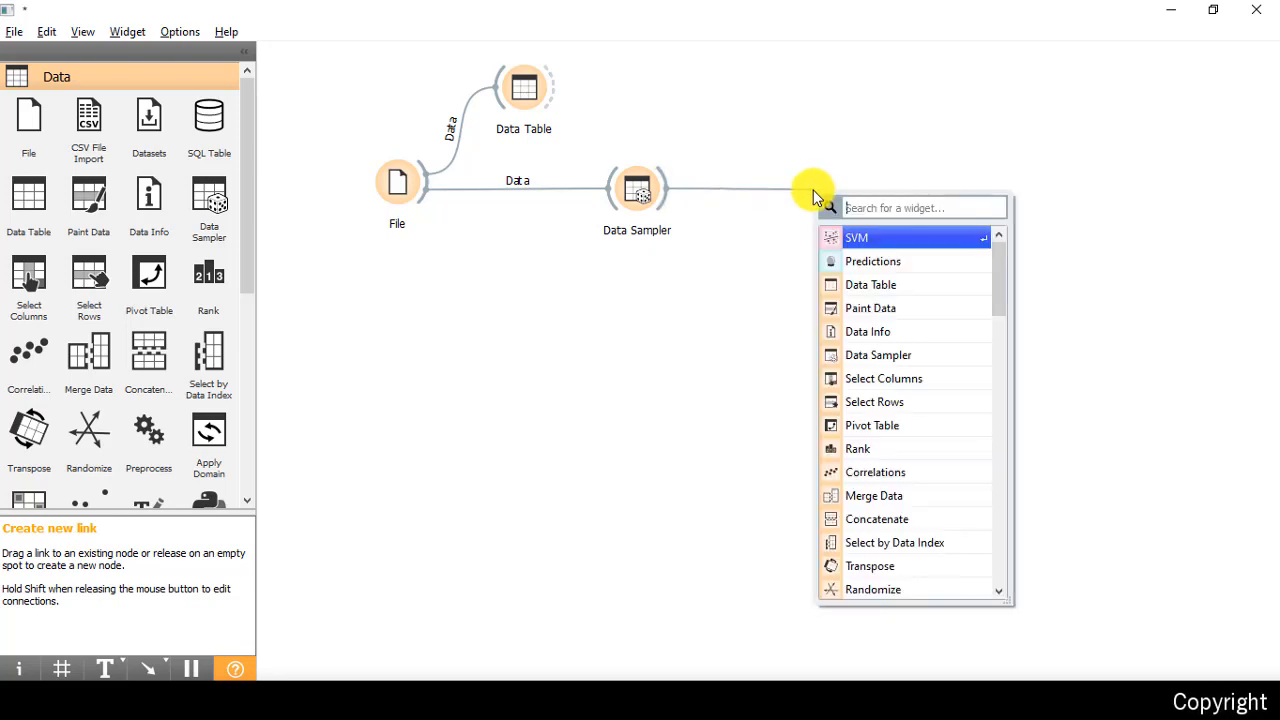
pyautogui.click(863, 240)
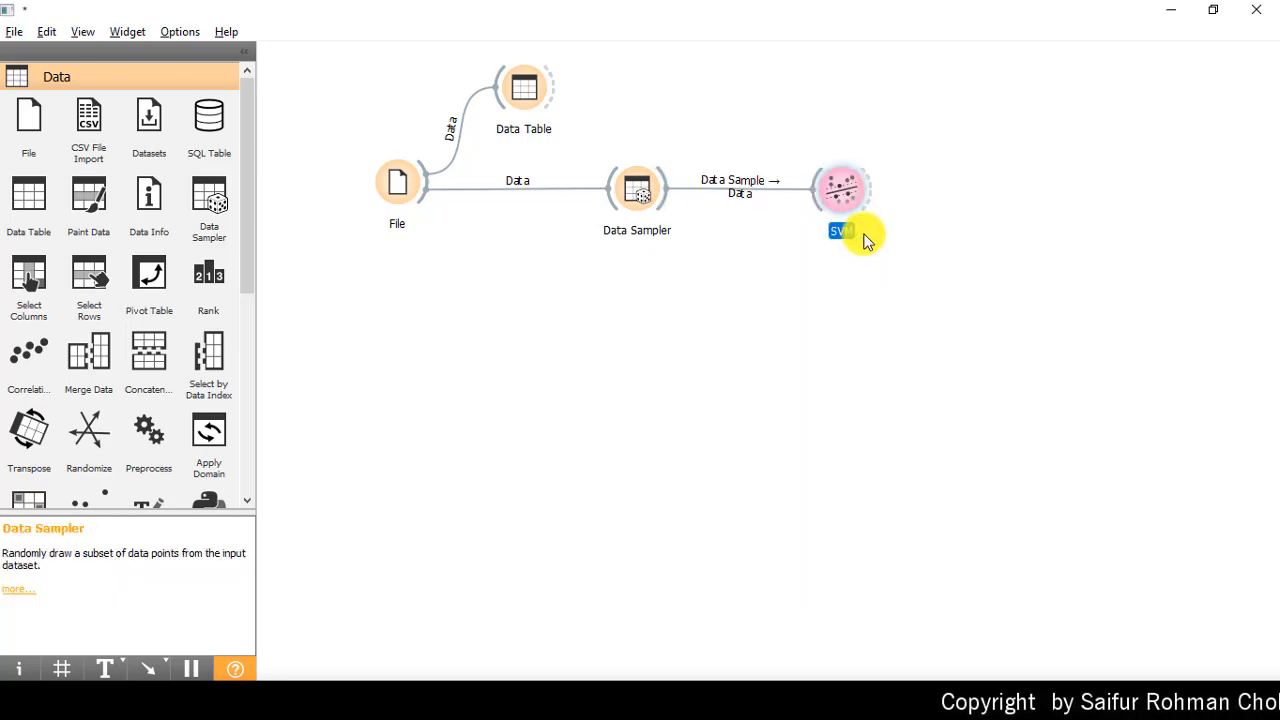
pyautogui.doubleClick(839, 190)
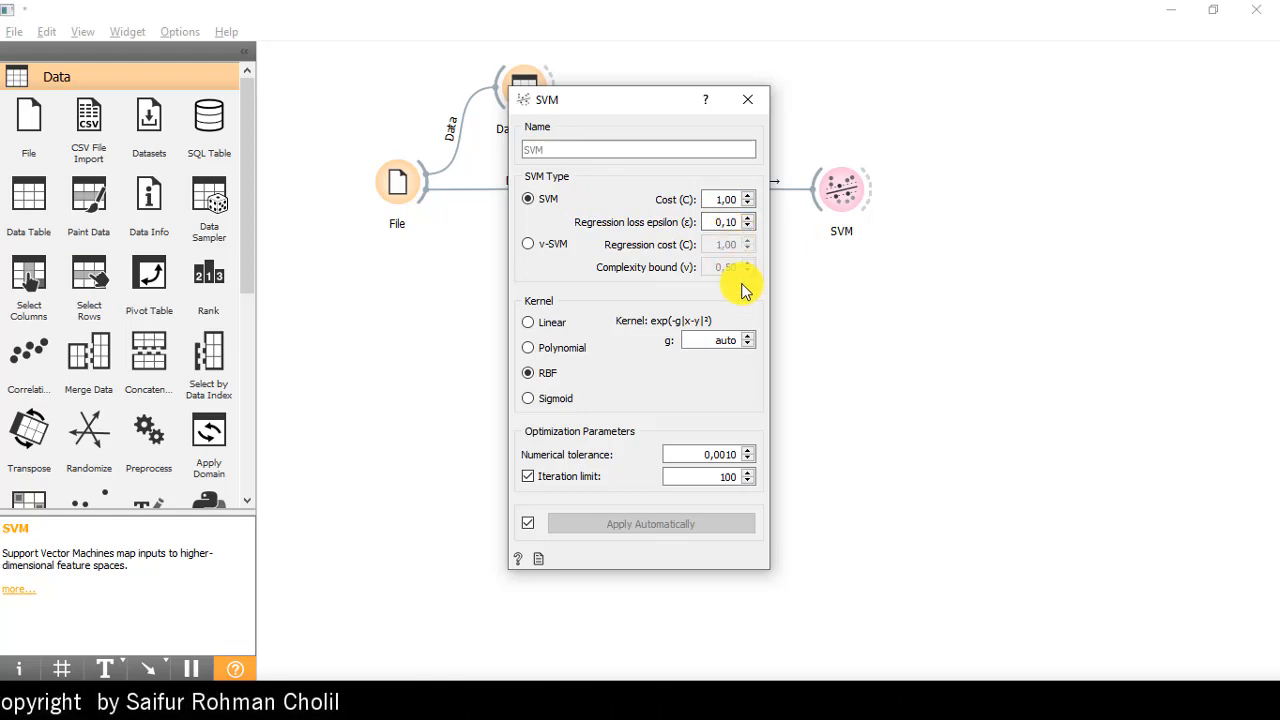
pyautogui.click(748, 102)
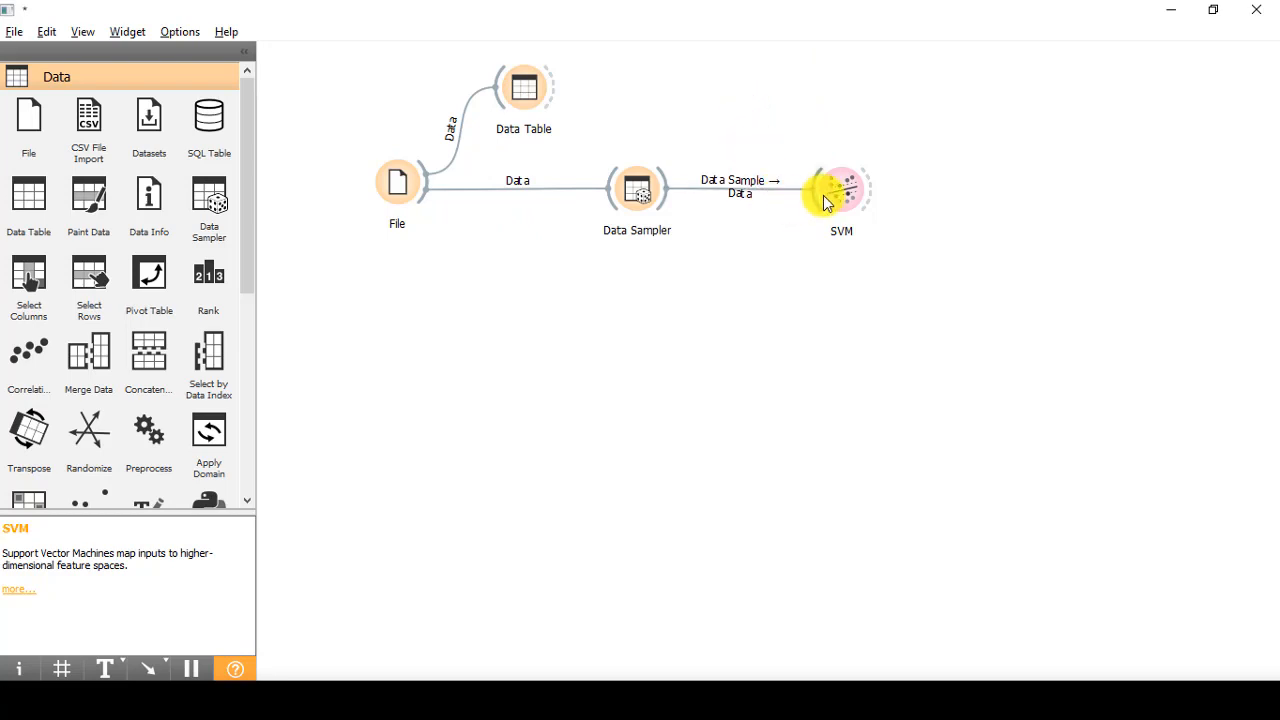
pyautogui.moveTo(826, 203); pyautogui.dragTo(818, 337)
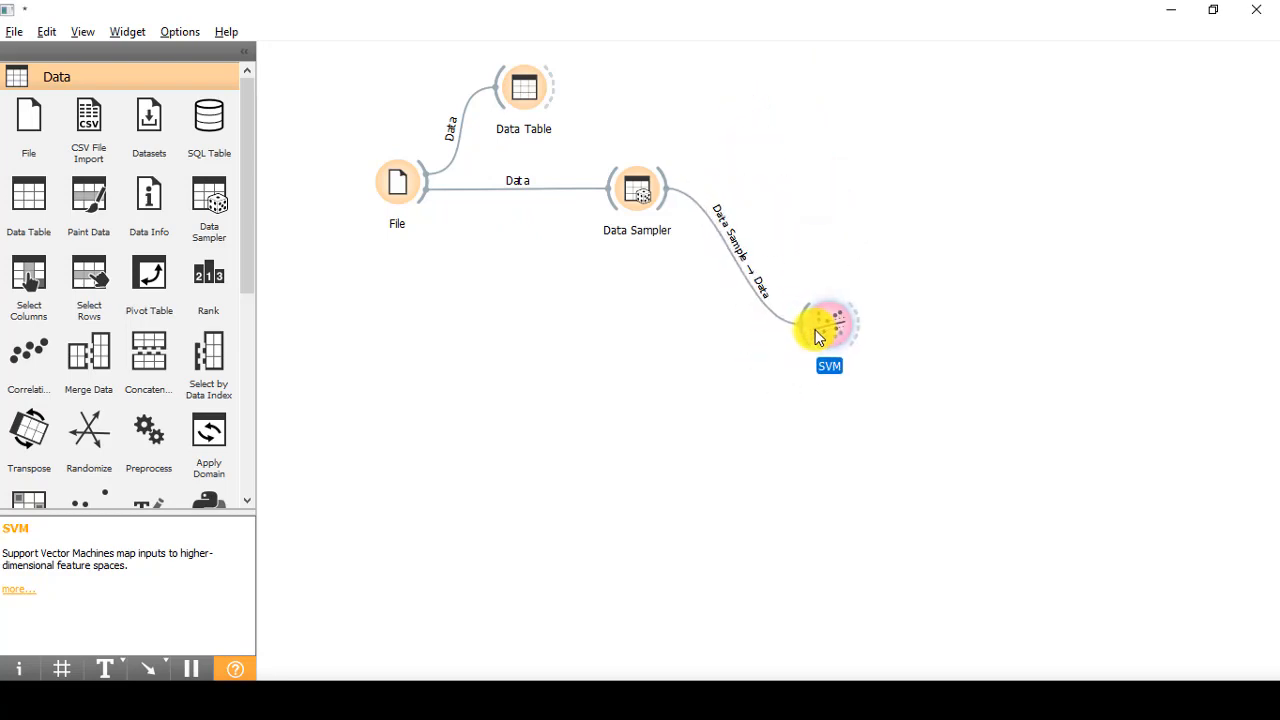
pyautogui.moveTo(645, 205); pyautogui.dragTo(621, 205)
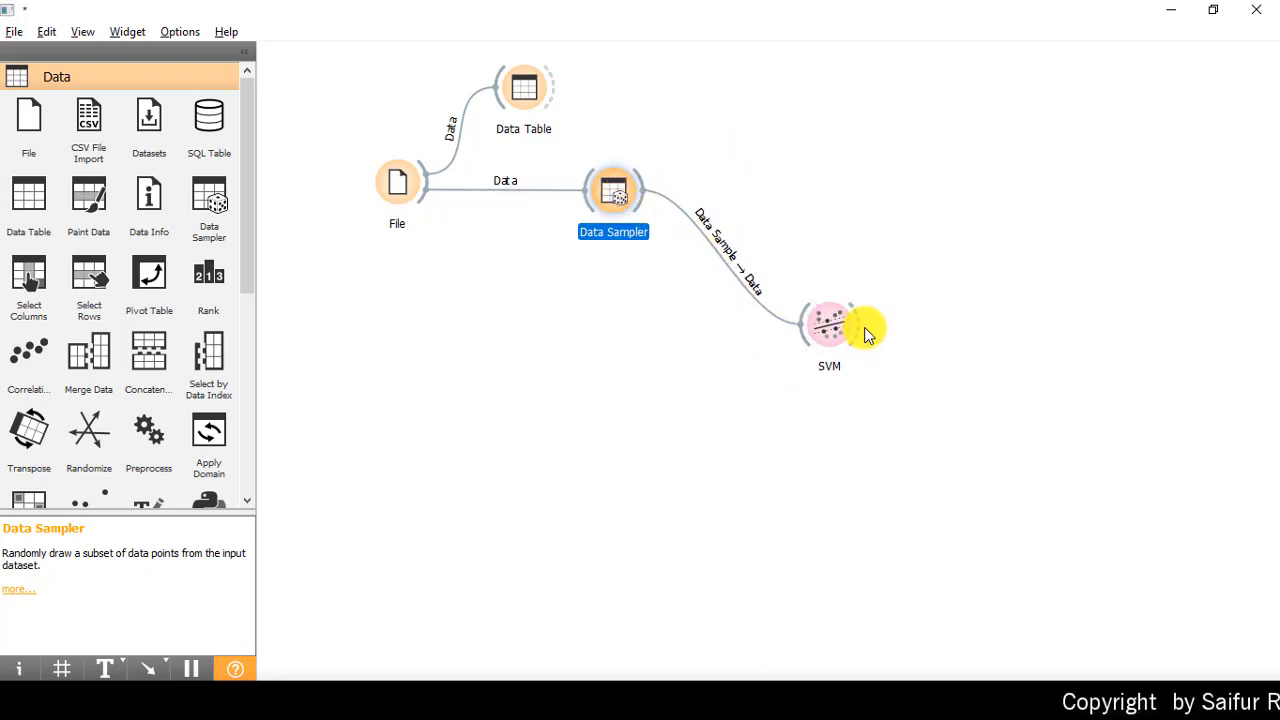
# Step: Attach a Predictions widget to the SVM model output, above and to the right of SVM, and check its contents
pyautogui.moveTo(858, 324); pyautogui.dragTo(1006, 185)
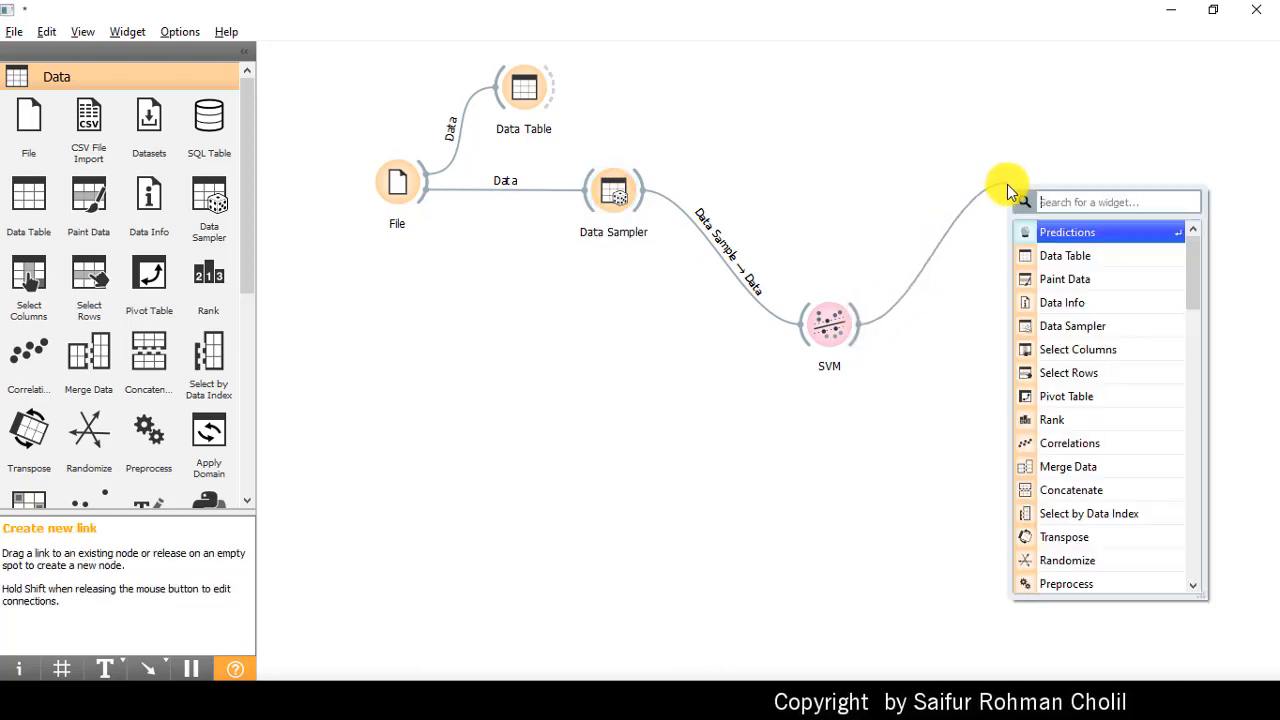
pyautogui.click(1063, 234)
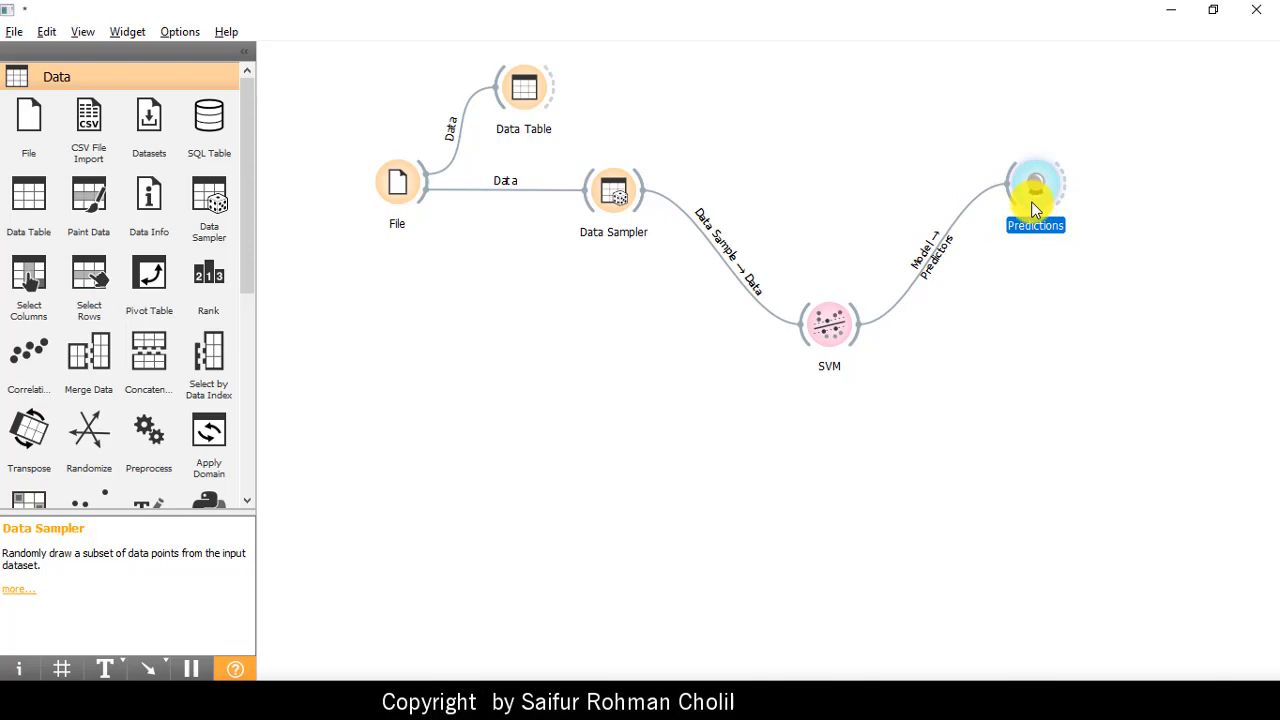
pyautogui.doubleClick(1035, 200)
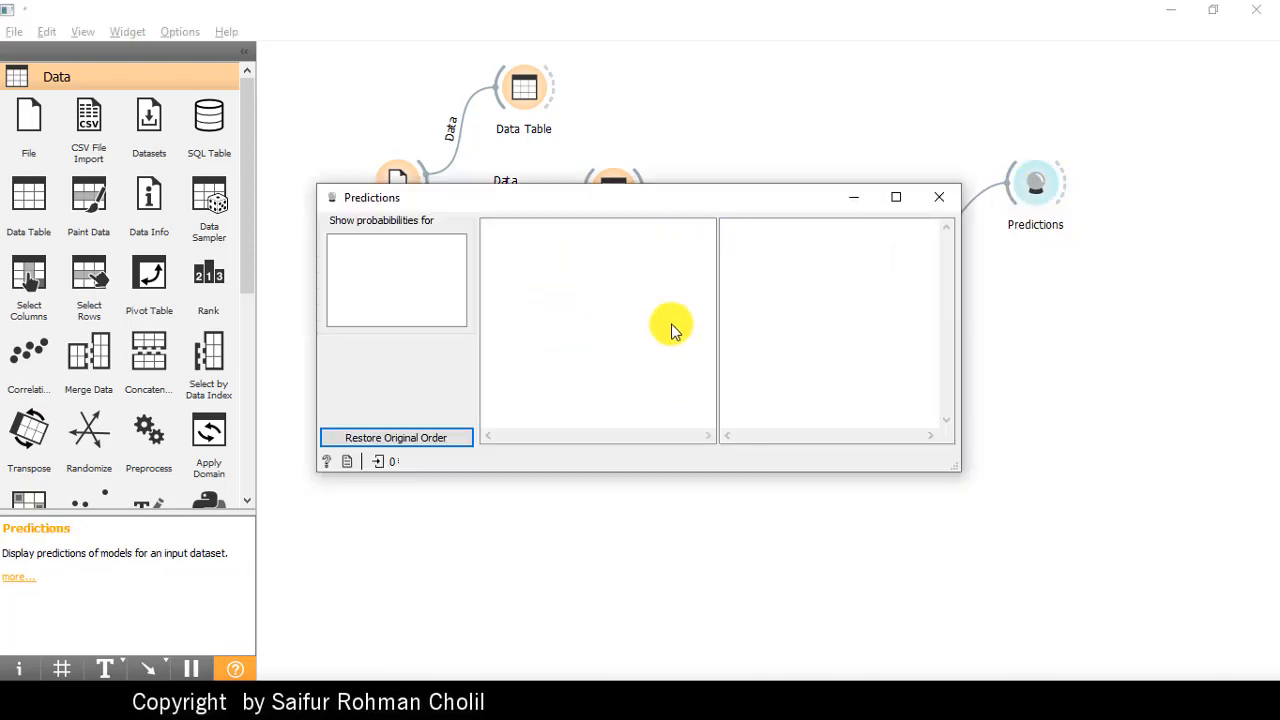
pyautogui.click(939, 197)
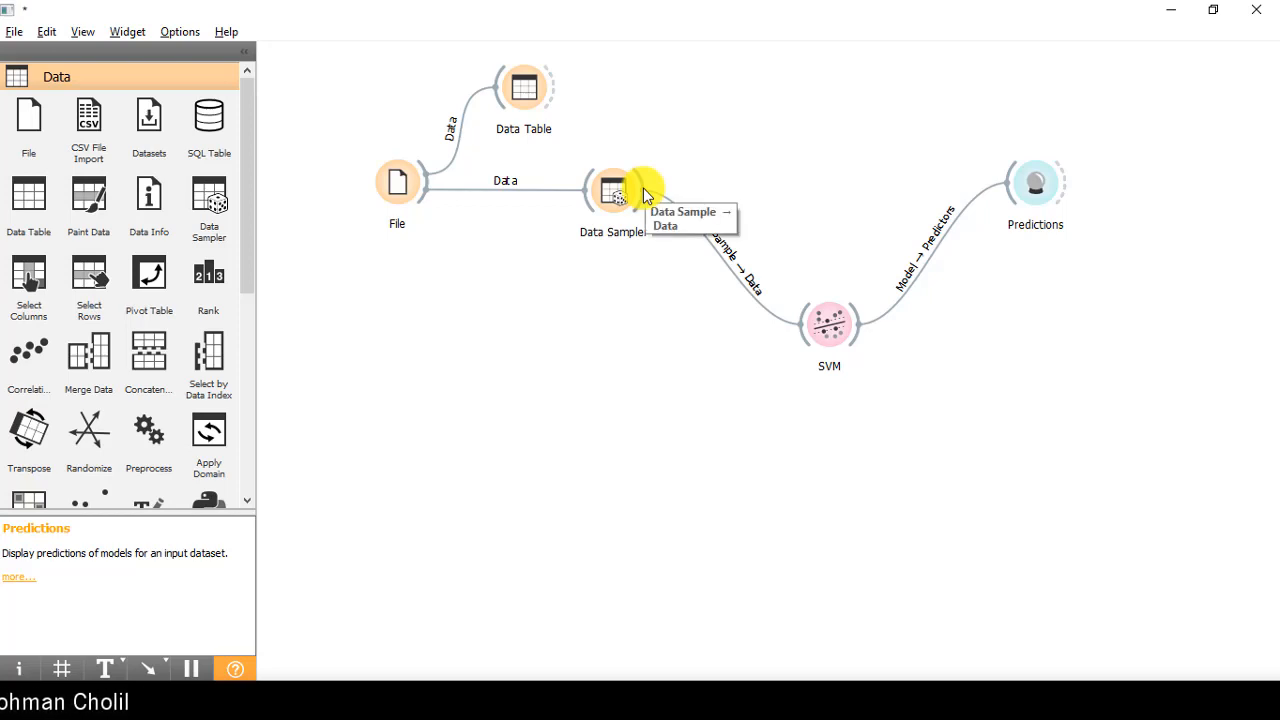
# Step: Link the Data Sampler's data sample to Predictions and compare the SVM predictions with the MEDV values in full view
pyautogui.moveTo(643, 188); pyautogui.dragTo(1007, 183)
pyautogui.doubleClick(1039, 186)
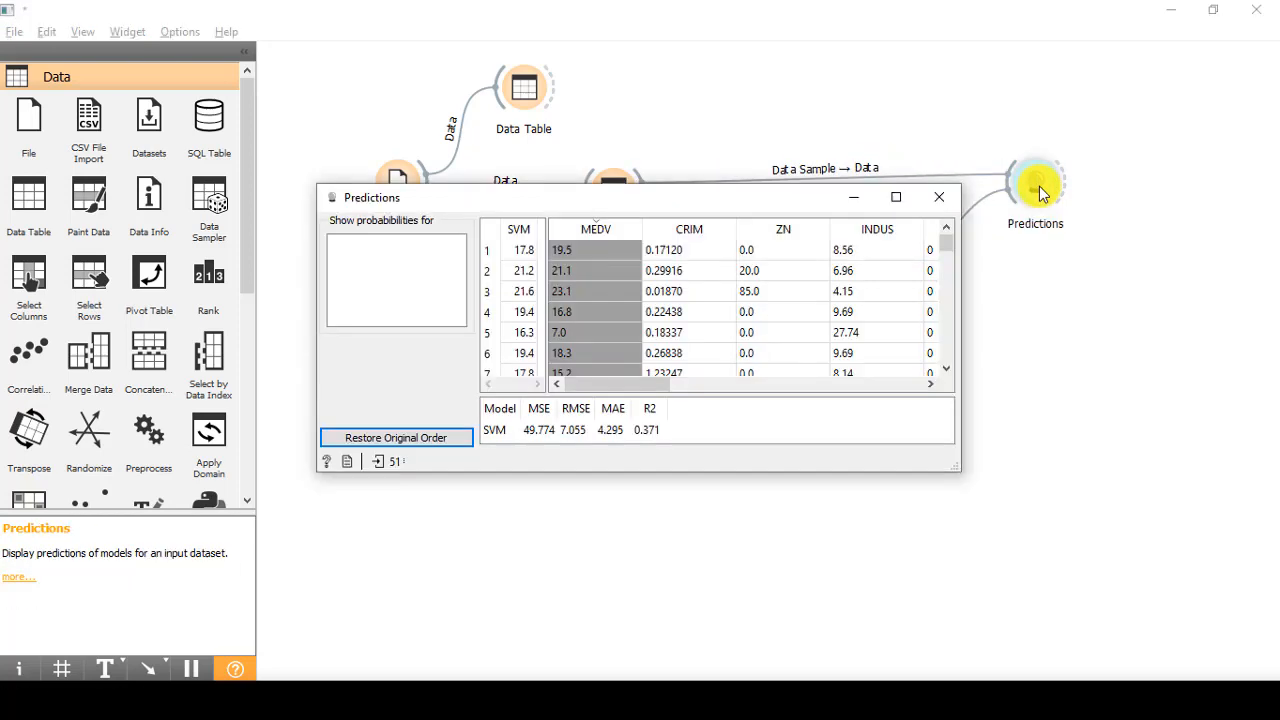
pyautogui.click(896, 197)
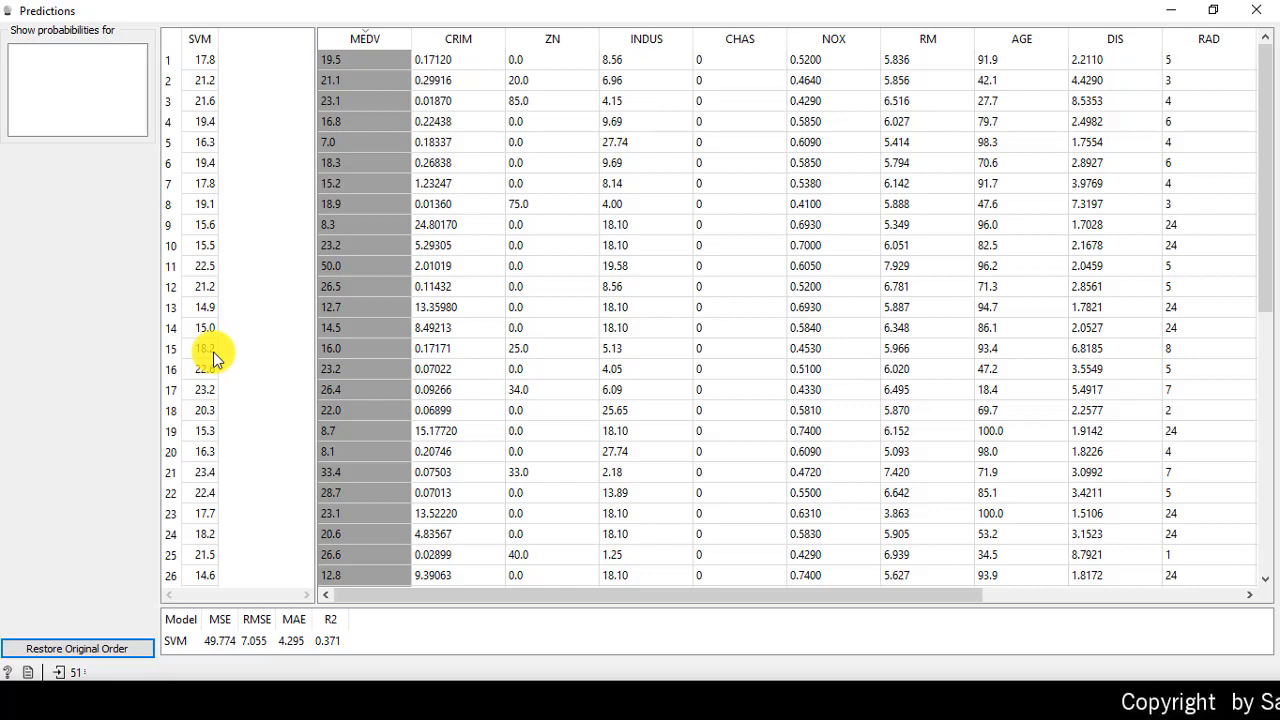
pyautogui.click(1258, 11)
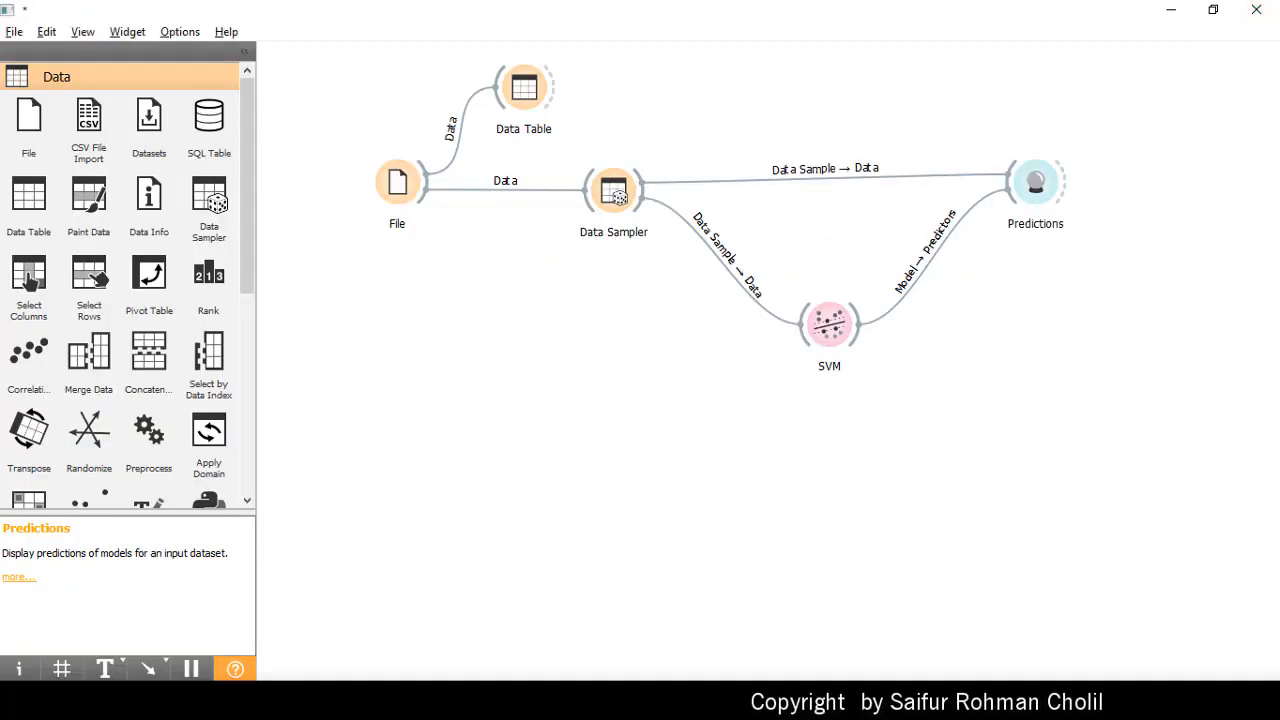